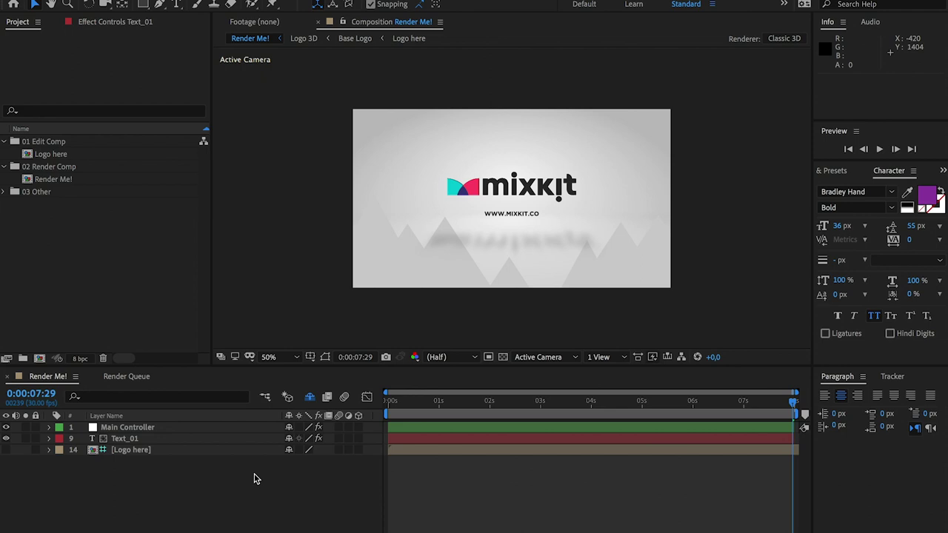
Step: Open the Logo here precomp at 25% magnification, then bring up the import dialog
double_click(137, 452)
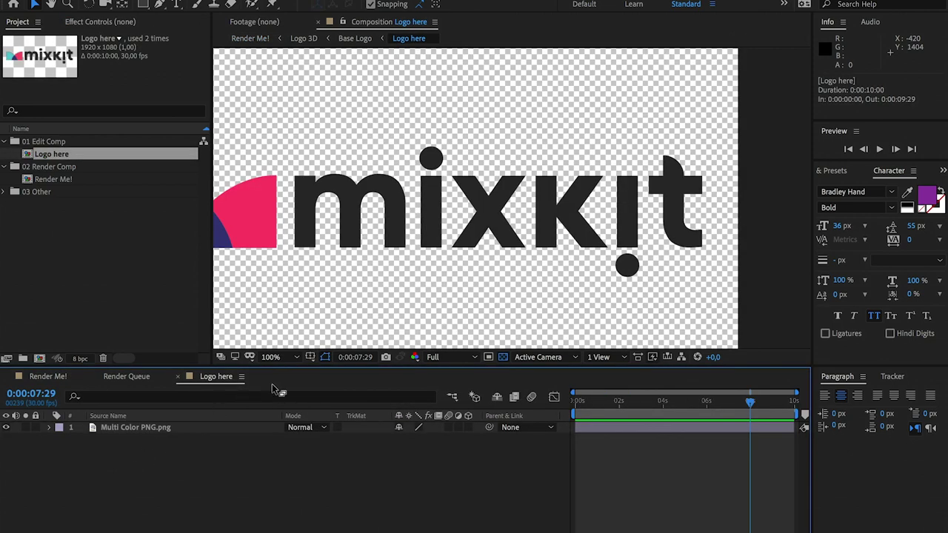
click(271, 357)
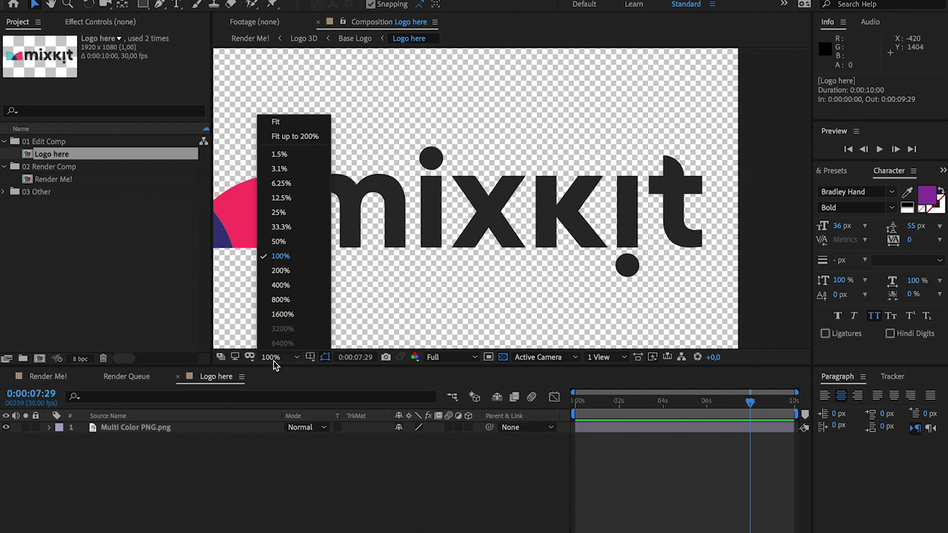
click(278, 212)
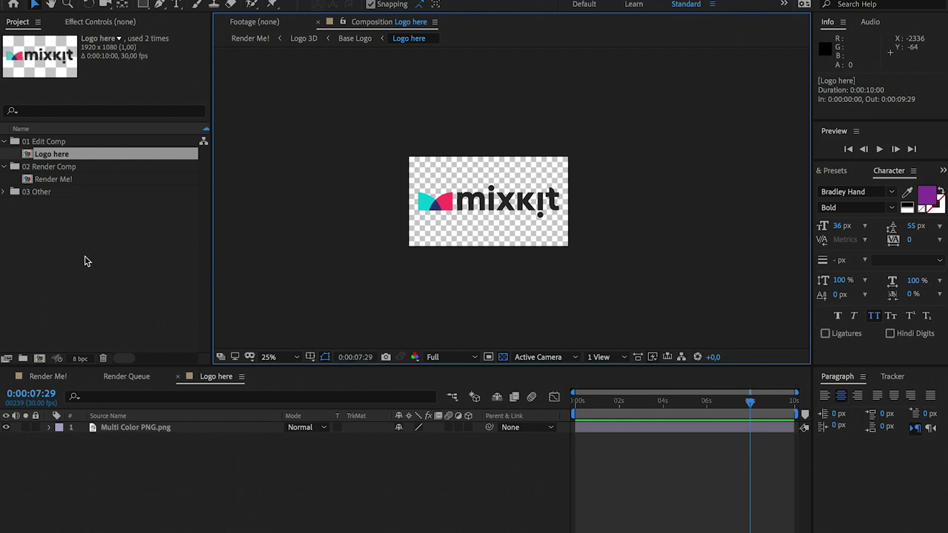
double_click(78, 257)
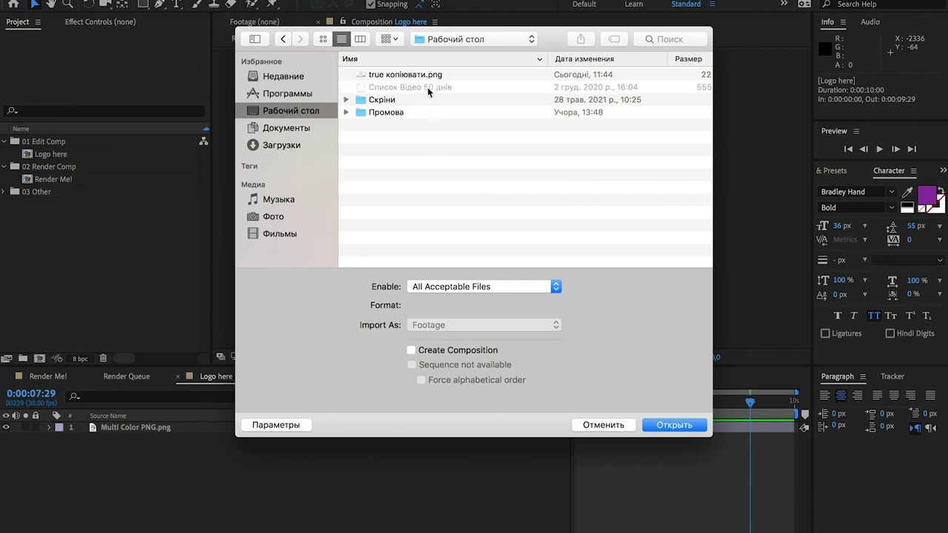
Step: Import true копіювати.png from the Desktop into the project
click(389, 78)
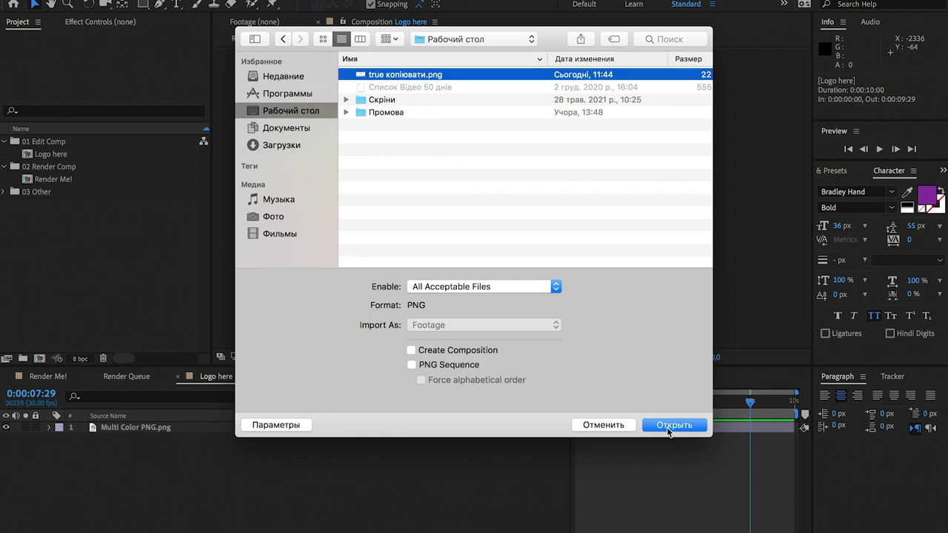
click(673, 430)
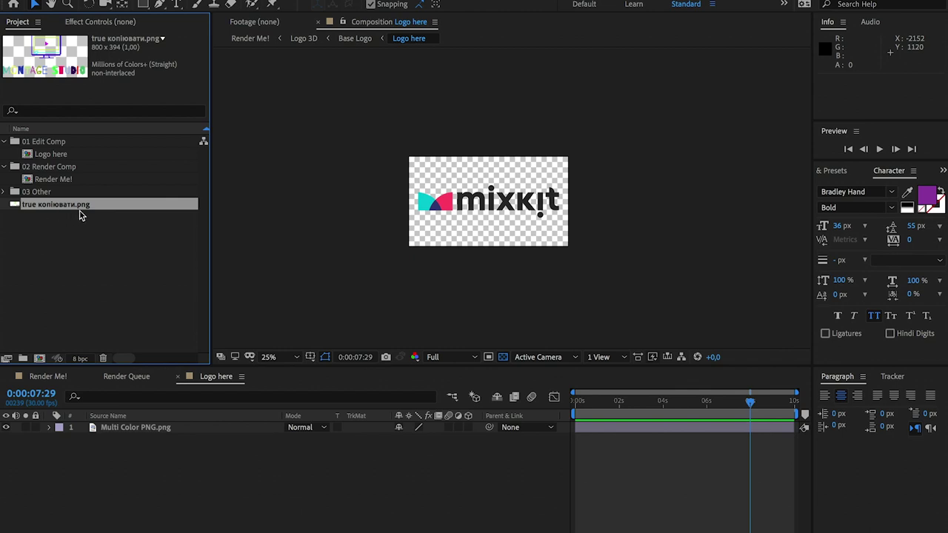
Step: Replace the Multi Color PNG.png layer in Logo here with true копіювати.png
drag(42, 206, 130, 428)
click(118, 441)
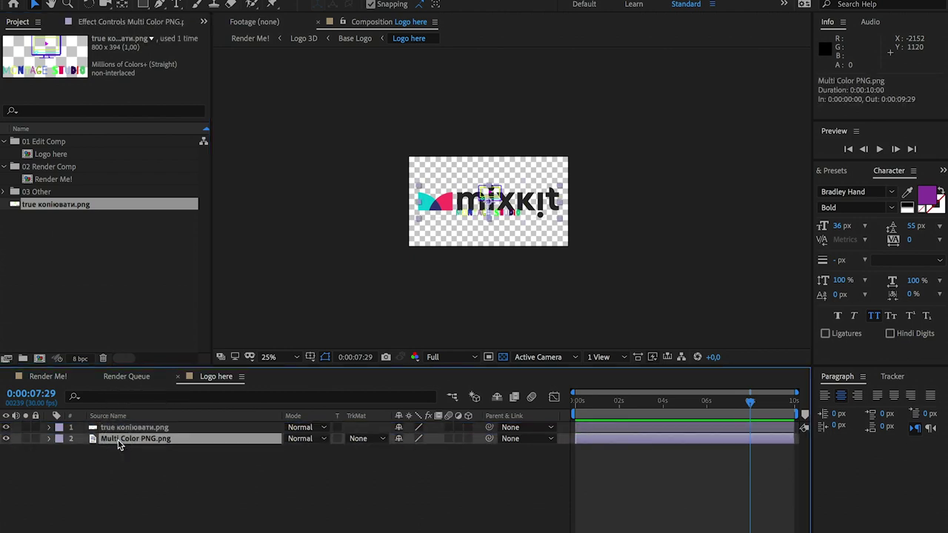
key(Delete)
key(shift+slash)
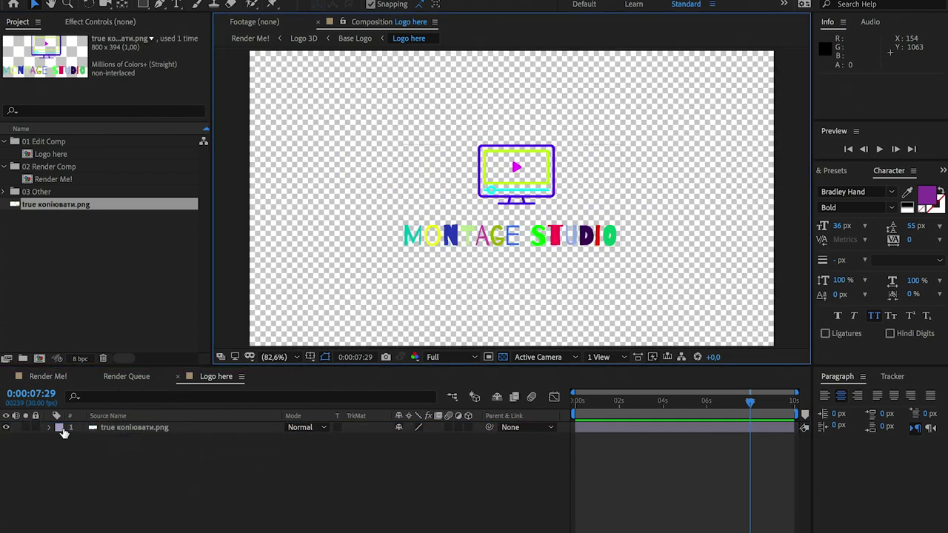
Step: Scale the MONTAGE STUDIO logo layer to 155%
click(49, 429)
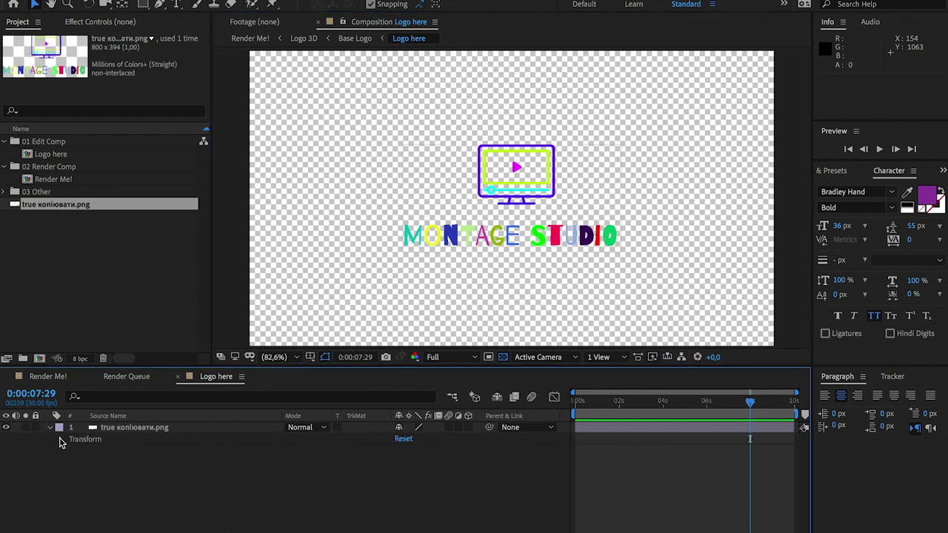
click(60, 440)
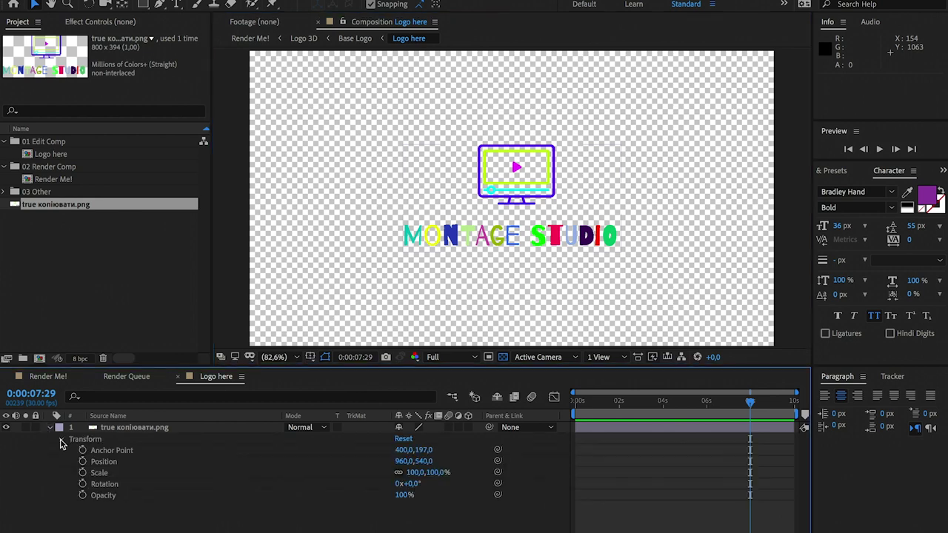
click(98, 474)
drag(418, 473, 456, 482)
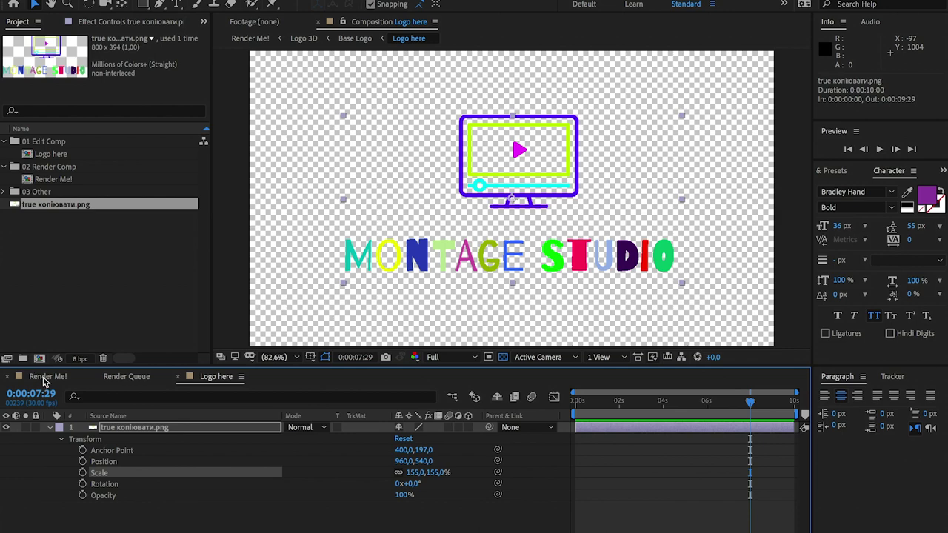
Step: In Render Me!, change the Text_01 subtitle to ПІДПИШИСЬ НА КАНАЛ
click(44, 376)
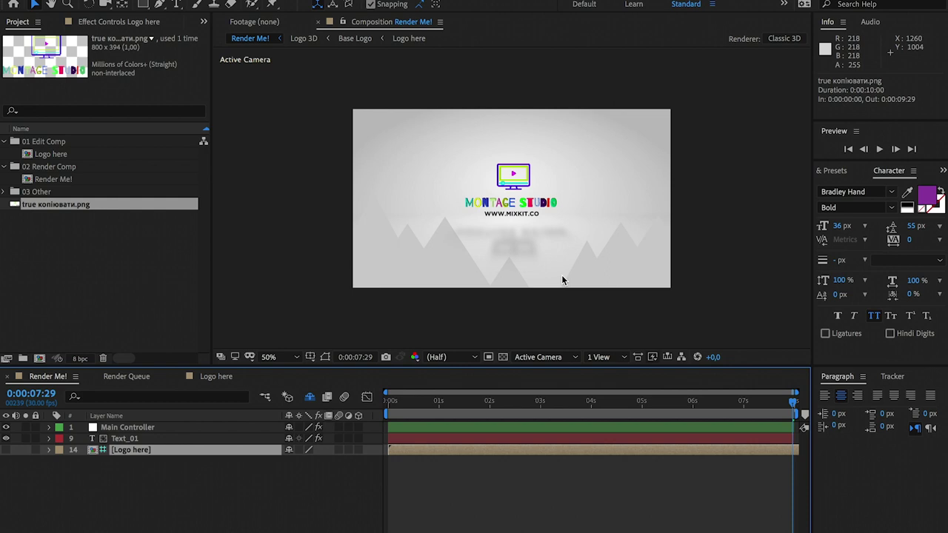
click(122, 440)
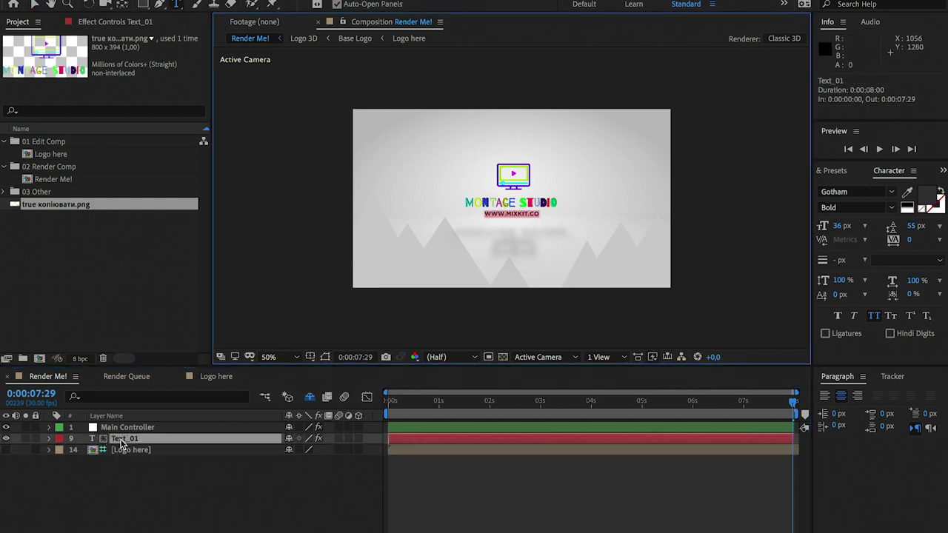
text(G)
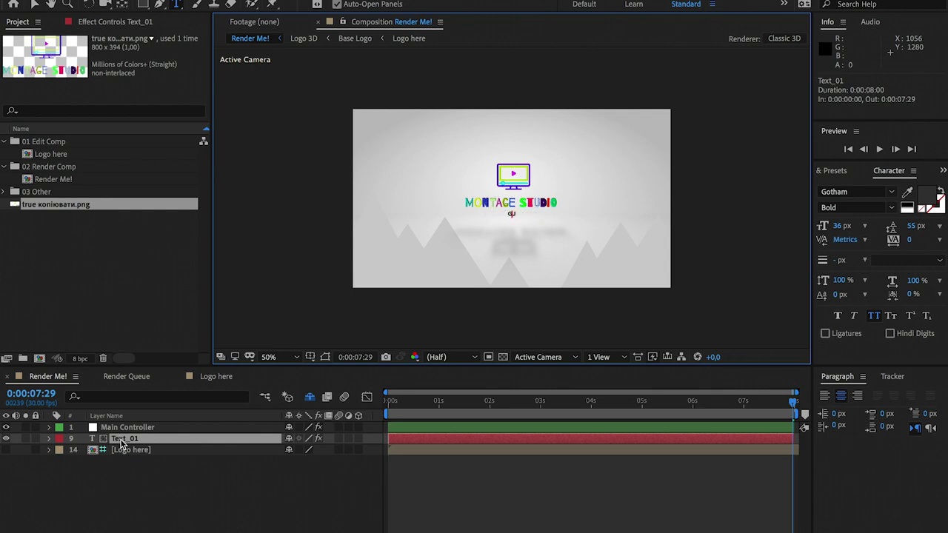
key(ctrl+space)
text(ПІДПИШИСЬ НА КАНАЛ)
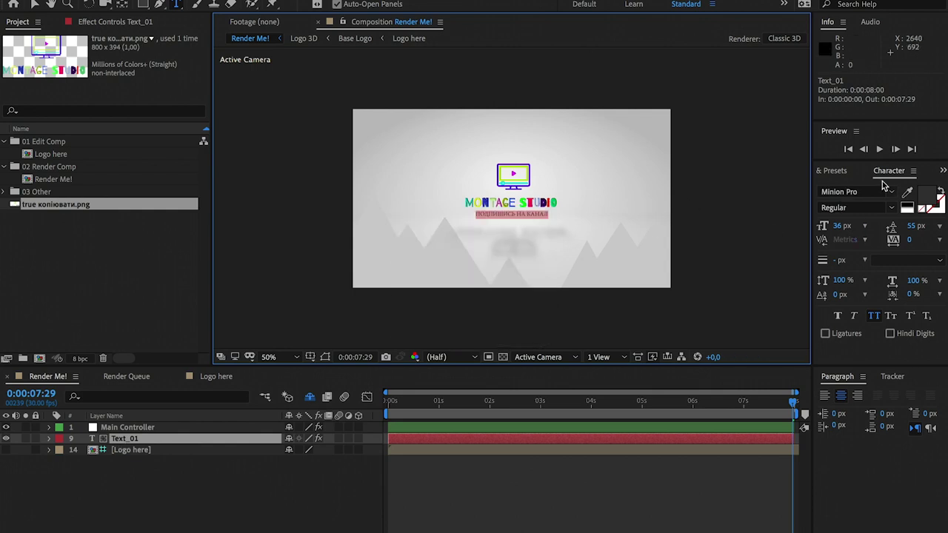
Step: Set the subtitle font to Nueva Std after briefly trying Noteworthy
click(891, 192)
scroll(766, 362, down, 2)
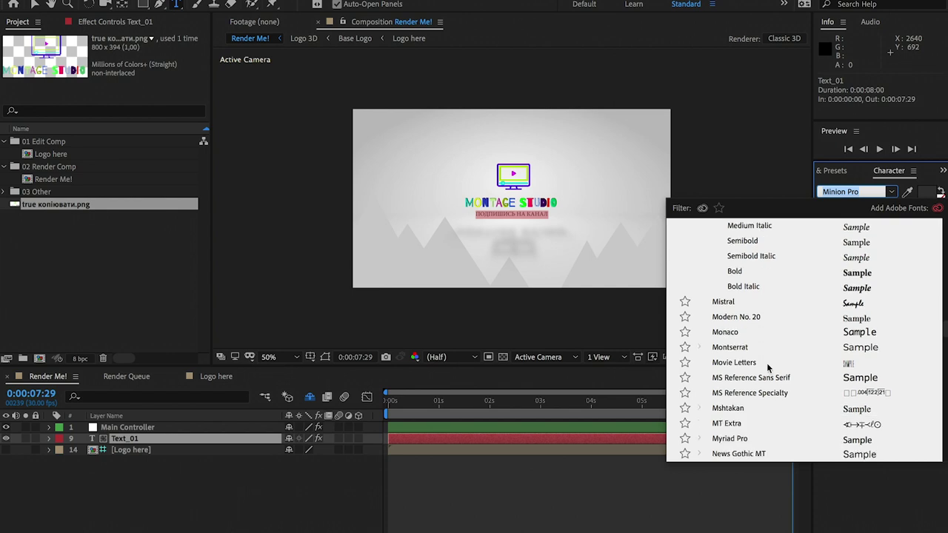
scroll(757, 379, down, 3)
click(762, 393)
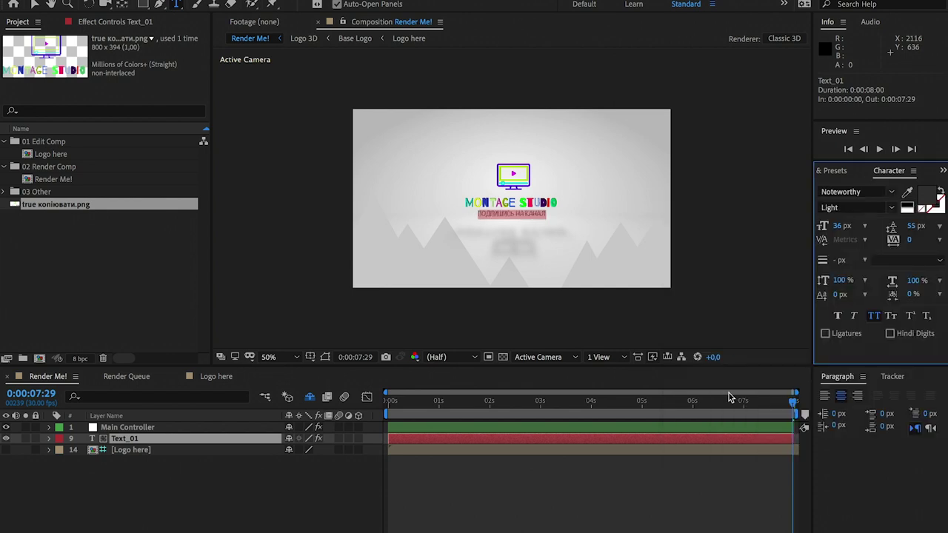
click(864, 189)
click(785, 252)
double_click(436, 428)
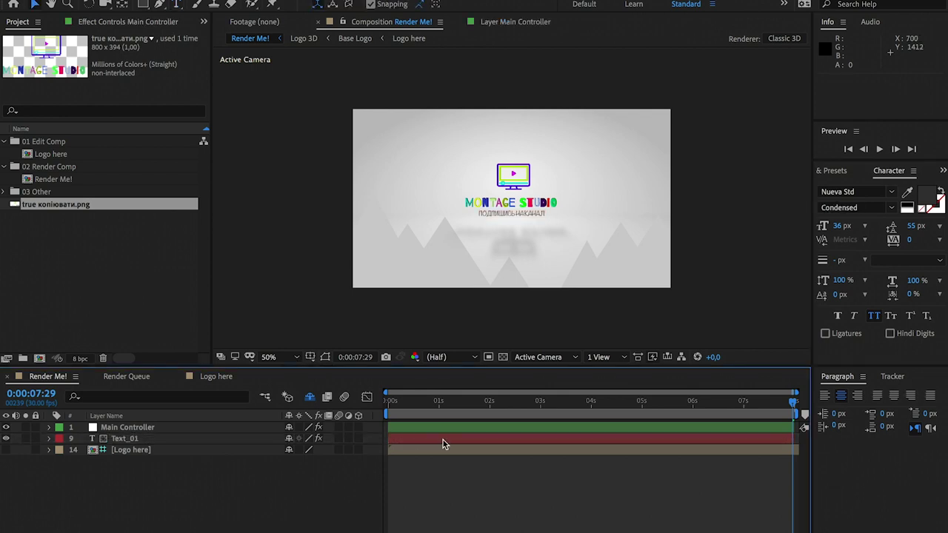
Step: Set the Main Controller's Text Color to purple-blue
click(147, 428)
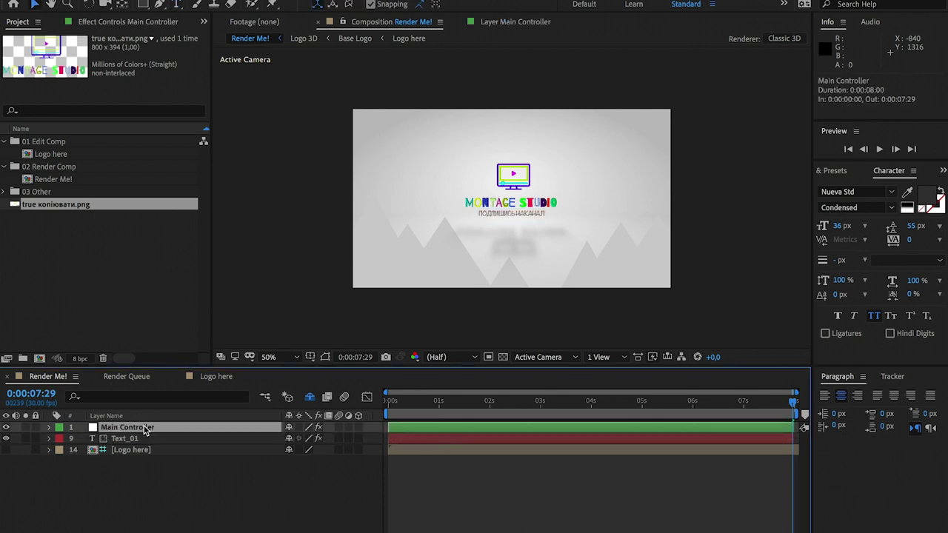
click(111, 22)
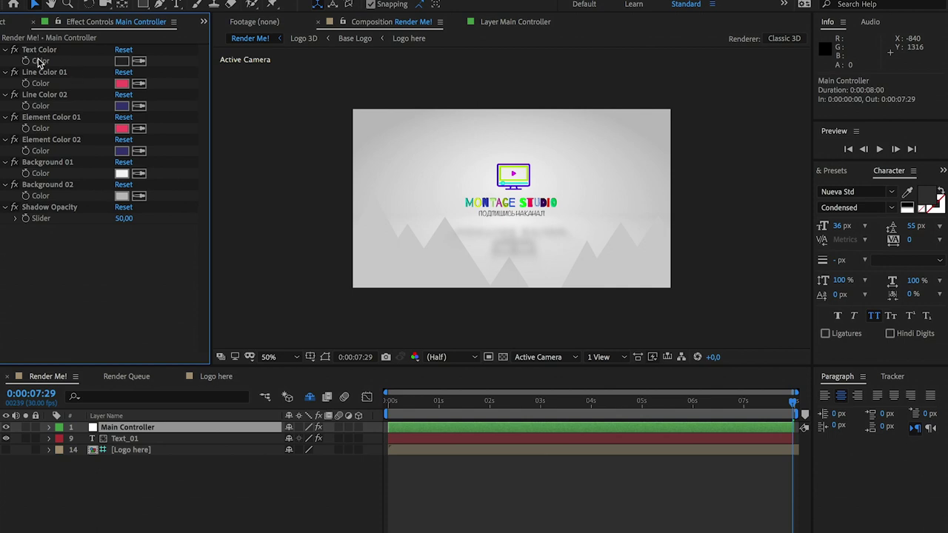
click(122, 63)
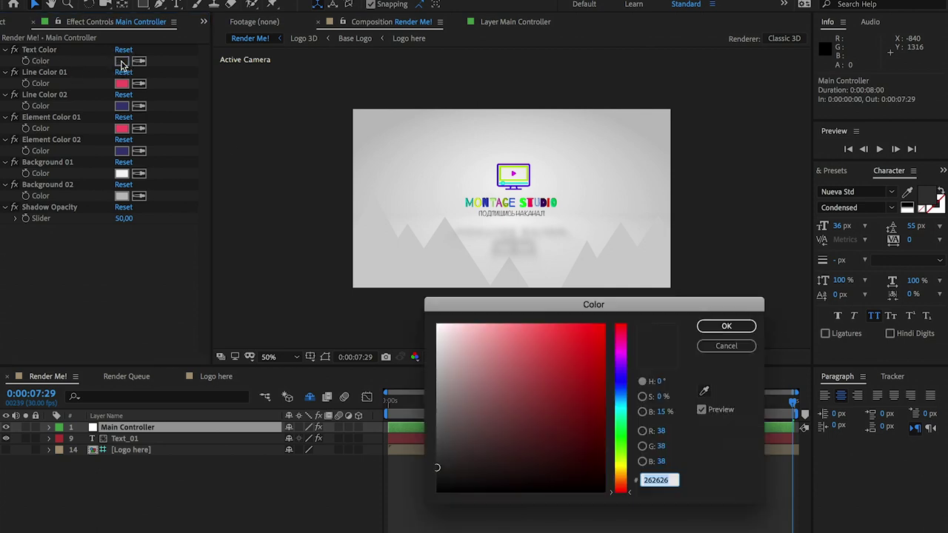
click(620, 374)
click(726, 327)
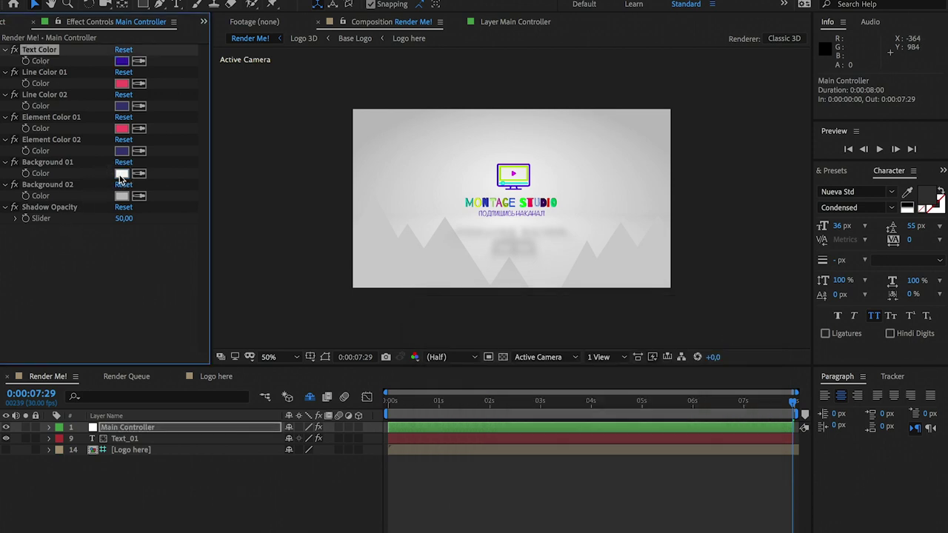
Step: Try blue and red shades for the Background 01 colour
click(121, 173)
click(596, 334)
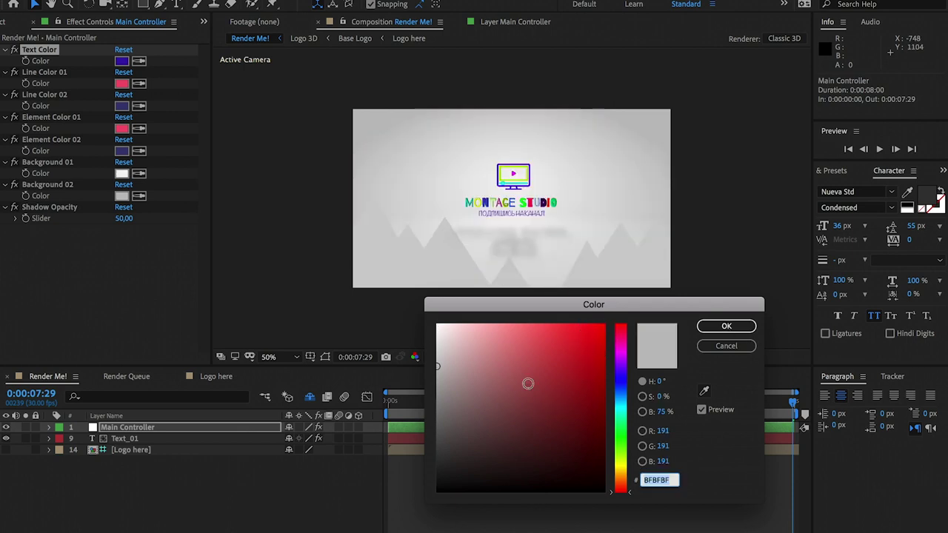
click(621, 386)
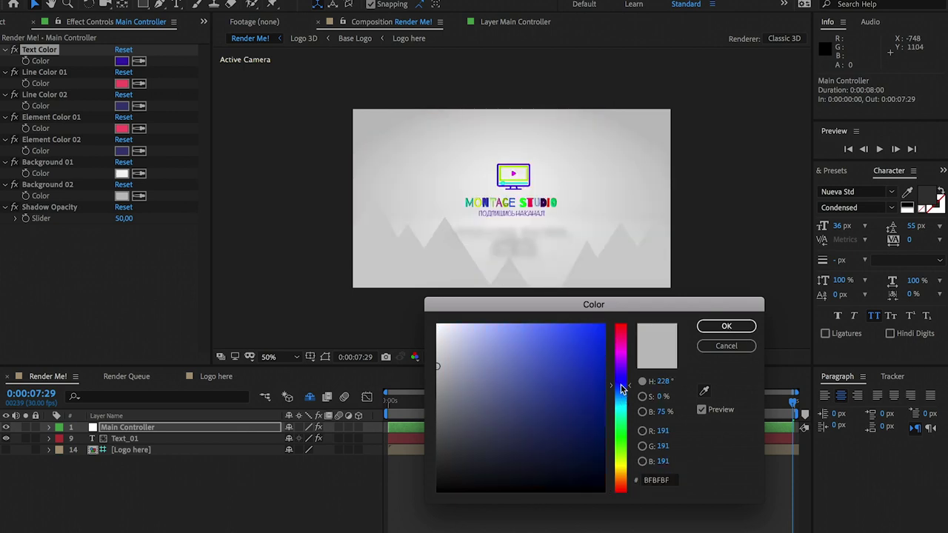
click(545, 386)
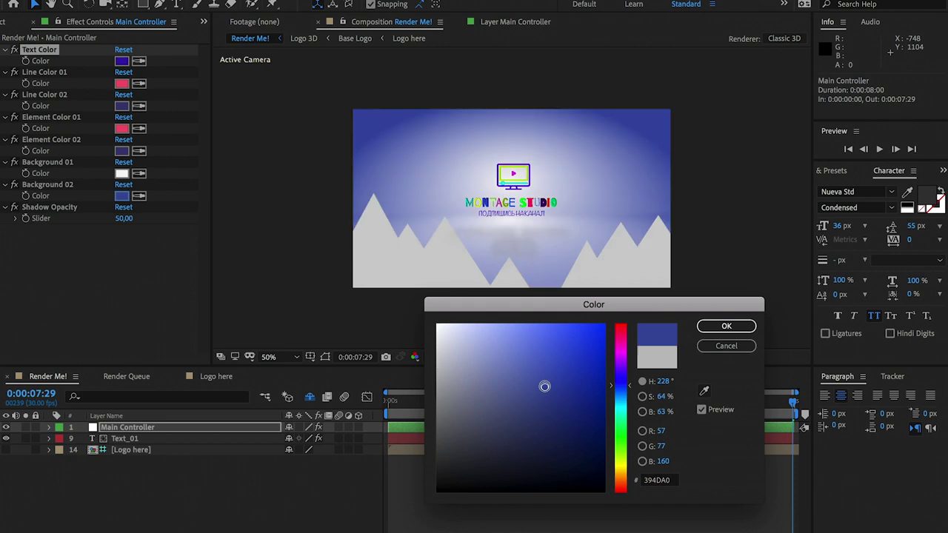
click(601, 335)
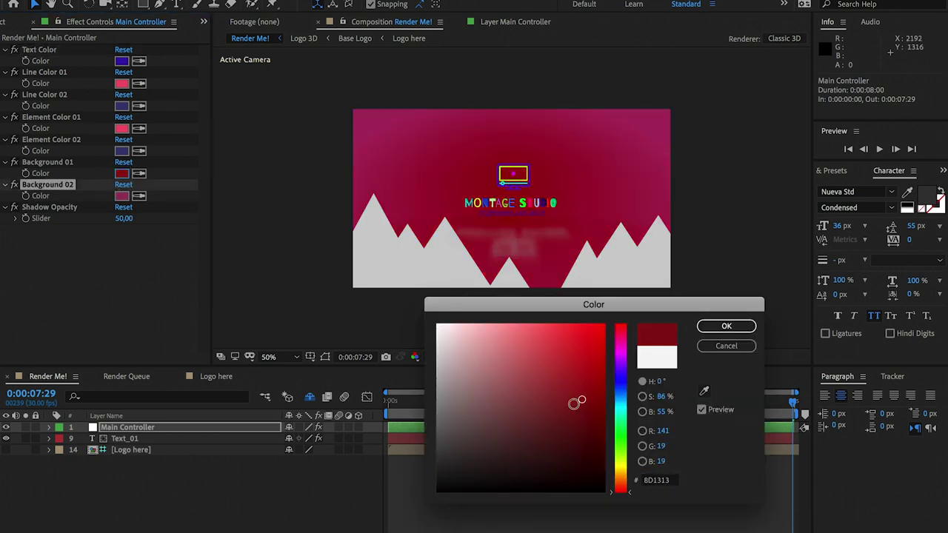
drag(600, 335, 470, 467)
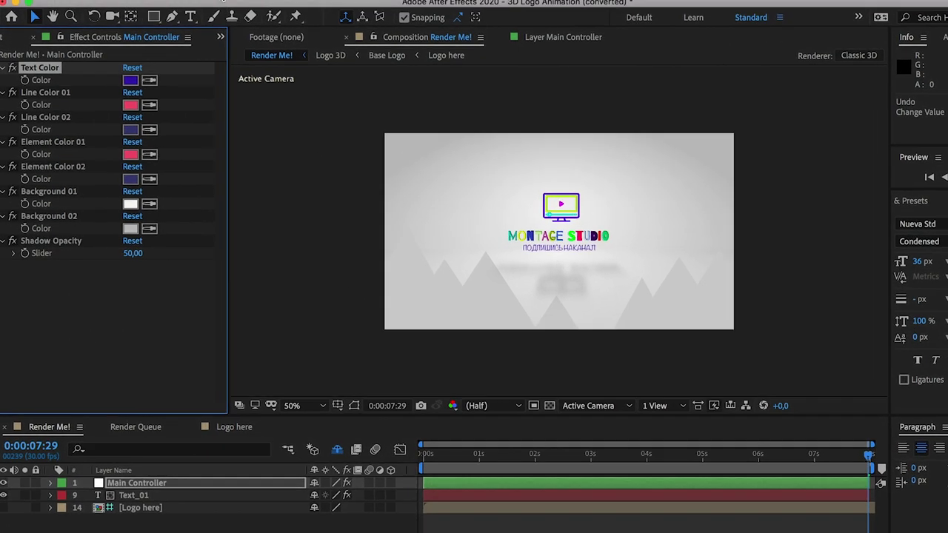
Step: Queue Render Me! as QuickTime using the GoPro CineForm codec at quality 5
click(231, 9)
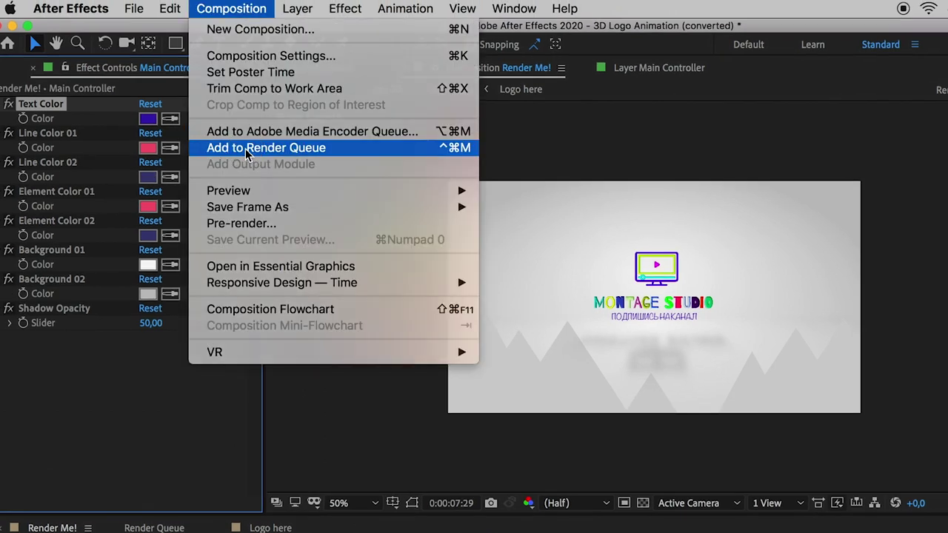
click(245, 147)
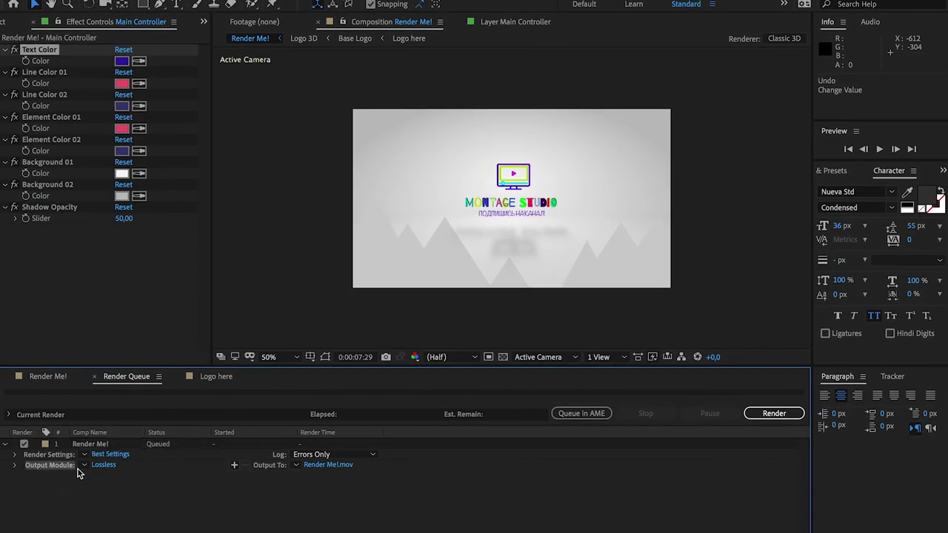
click(101, 465)
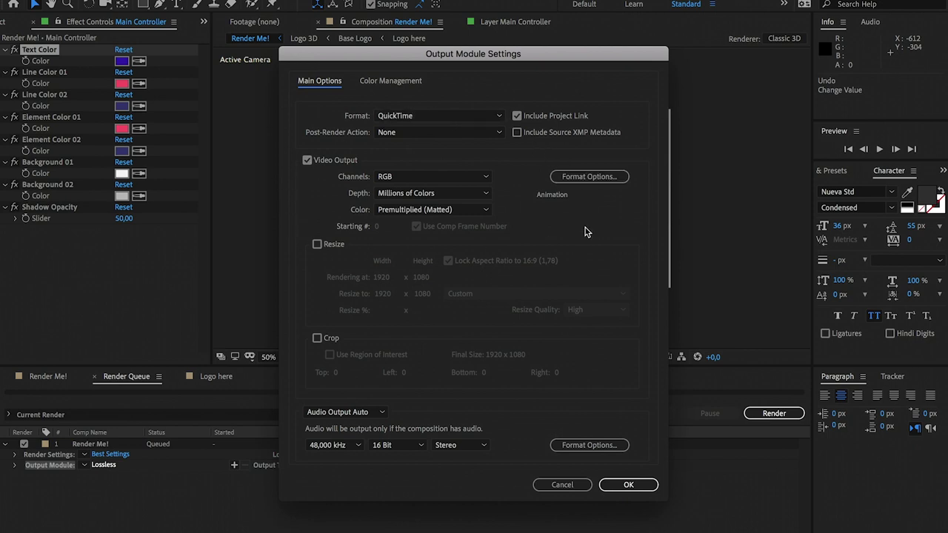
click(593, 176)
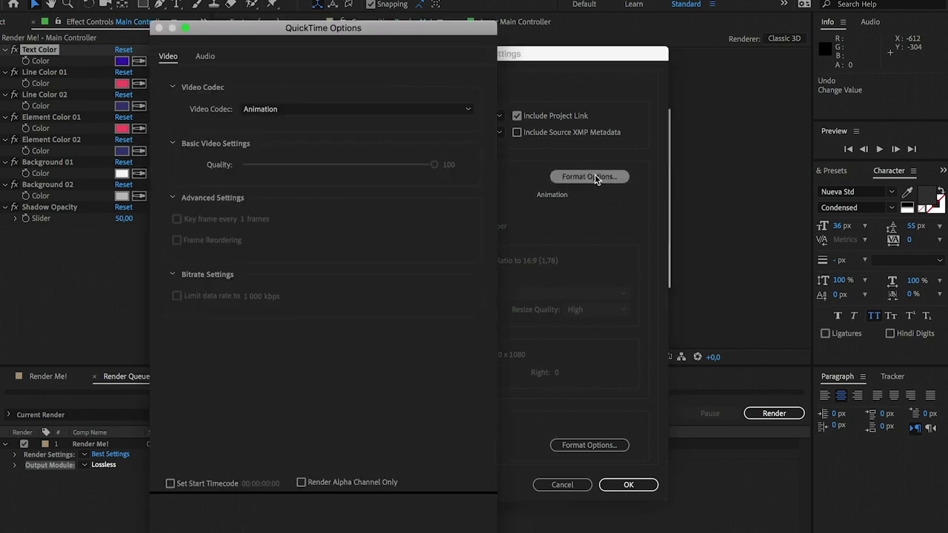
click(285, 111)
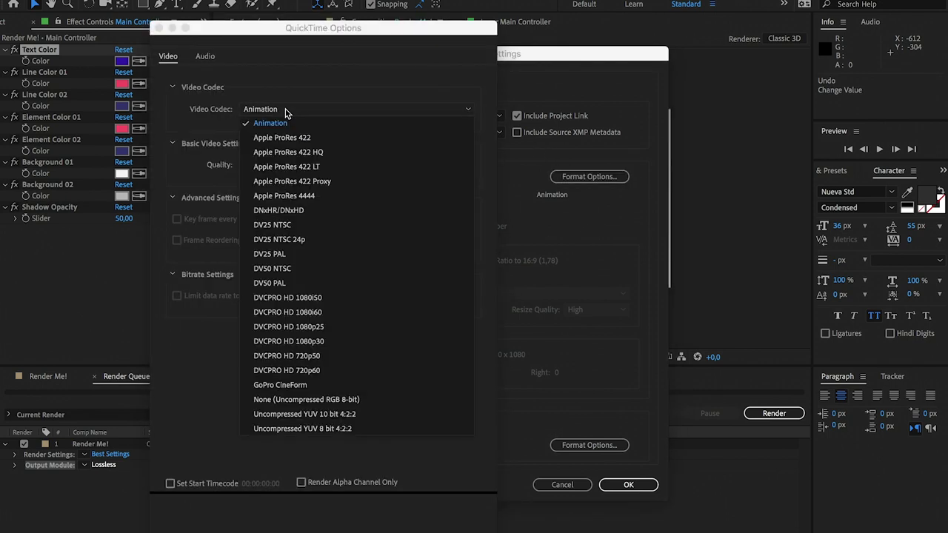
click(312, 386)
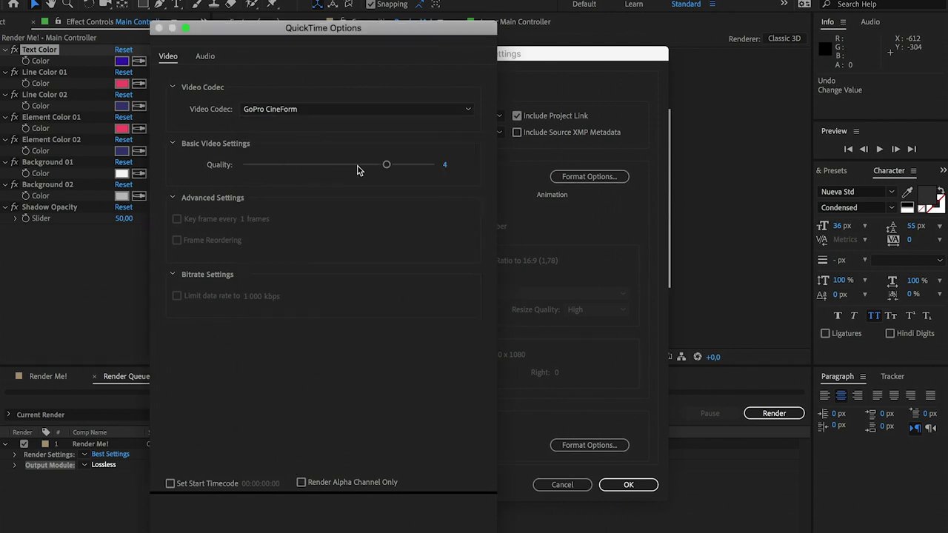
drag(386, 165, 426, 164)
key(Return)
click(620, 485)
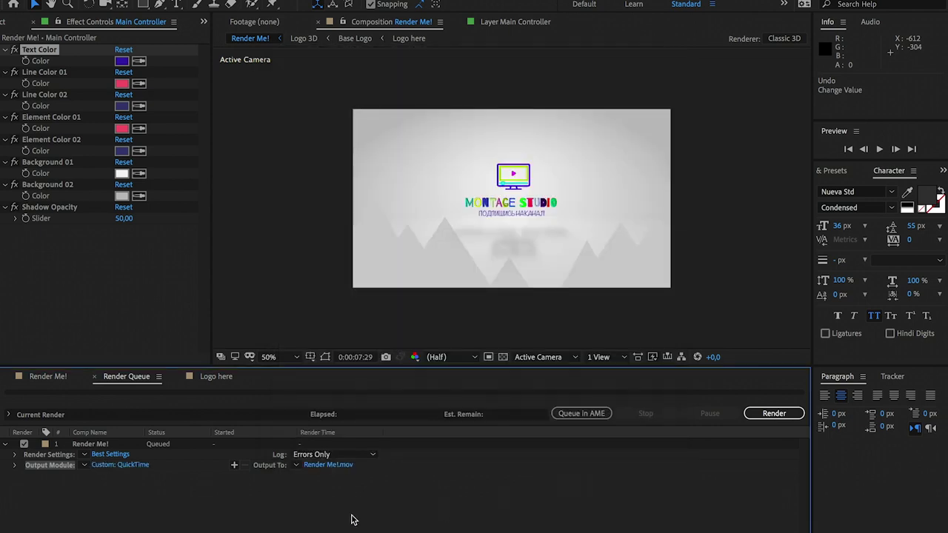
Step: Set the render output file to Интро.mov on the Desktop
click(331, 466)
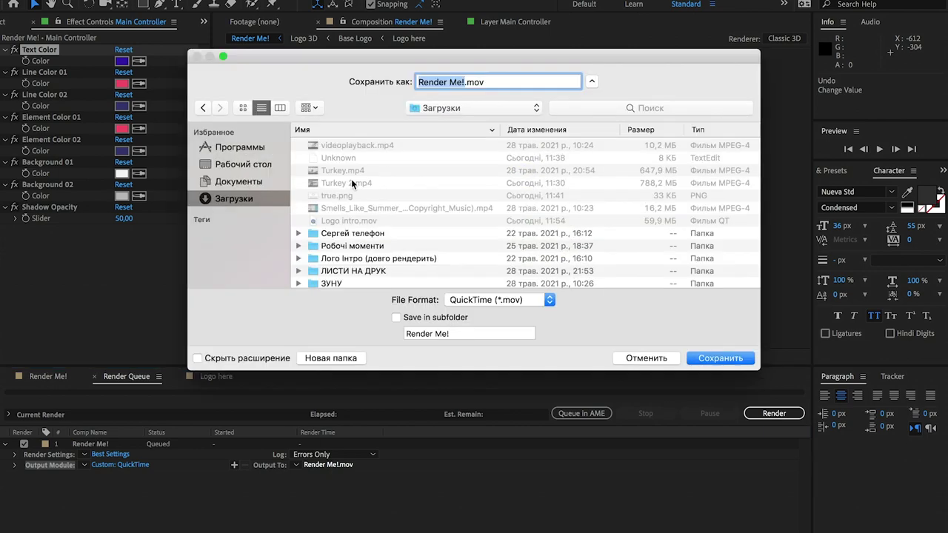
click(242, 164)
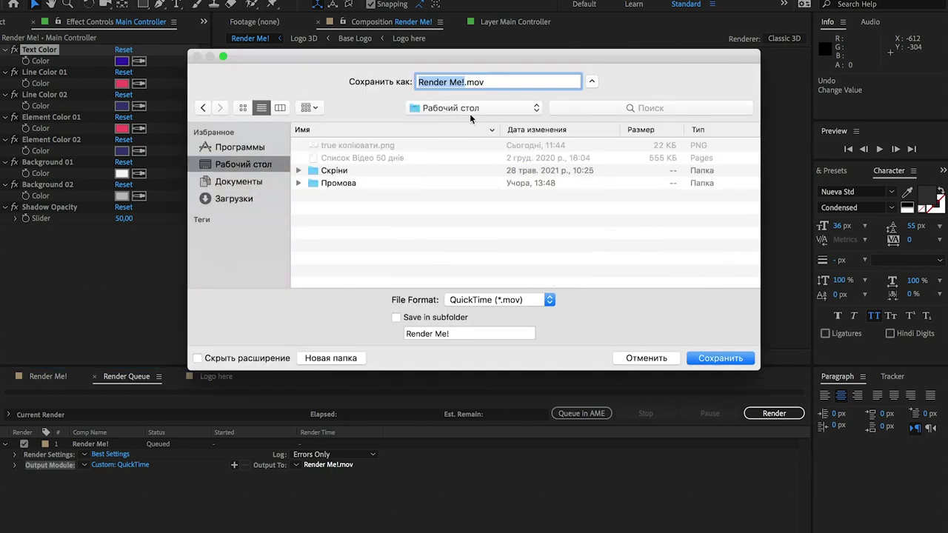
text(И)
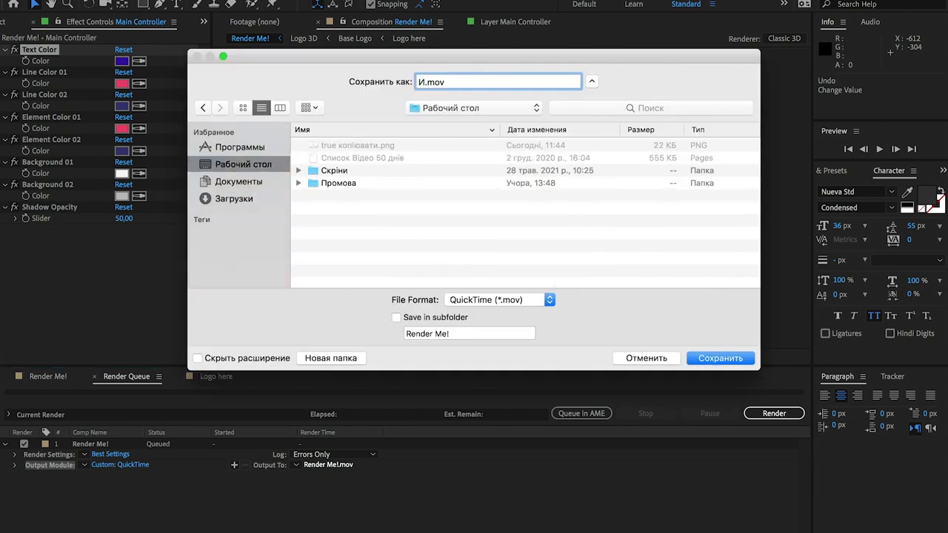
text(нтро)
click(700, 354)
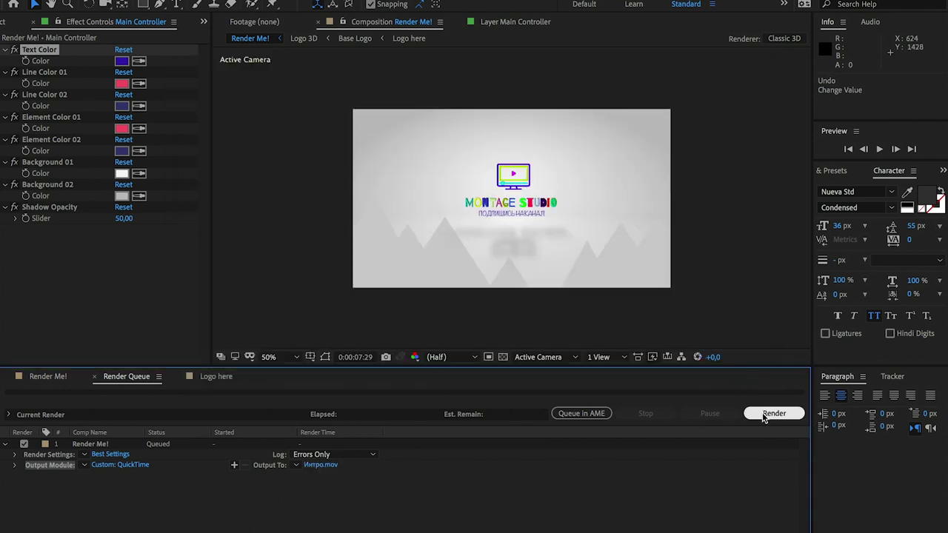